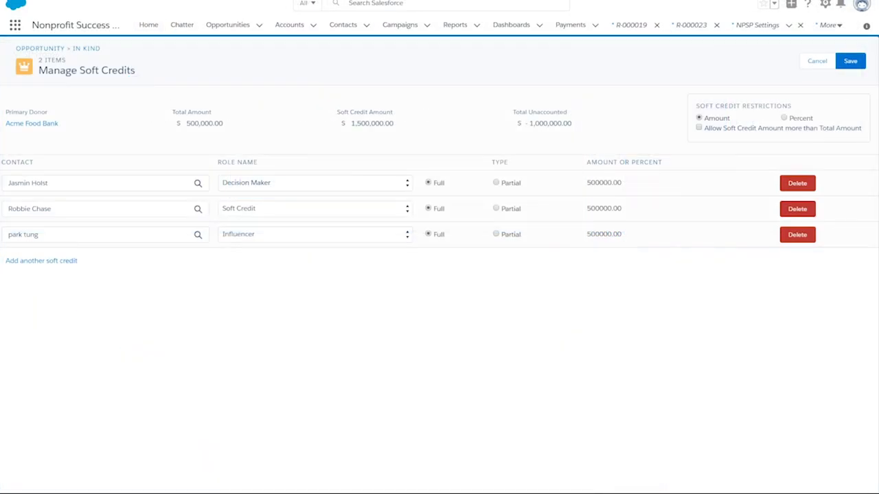
Step: Add a fourth soft credit for a searched contact with the Soft Credit role
left_click(59, 261)
left_click(60, 260)
type("li")
left_click(59, 281)
left_click(299, 260)
left_click(233, 327)
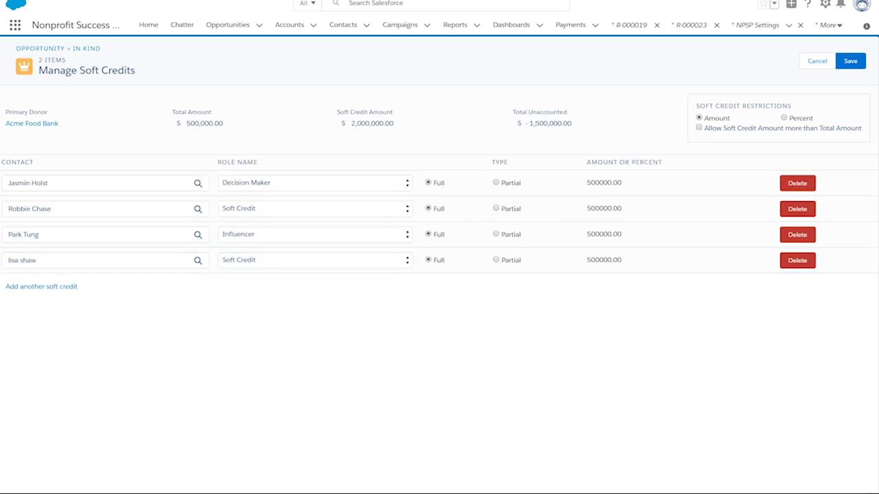
left_click(103, 209)
Step: Add a fifth soft credit for another searched contact with the Influencer role
left_click(41, 287)
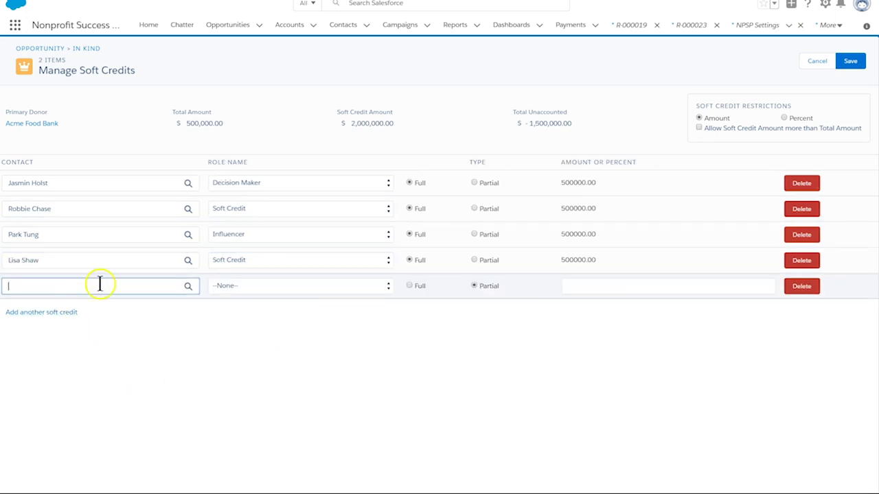
left_click(98, 284)
left_click(282, 406)
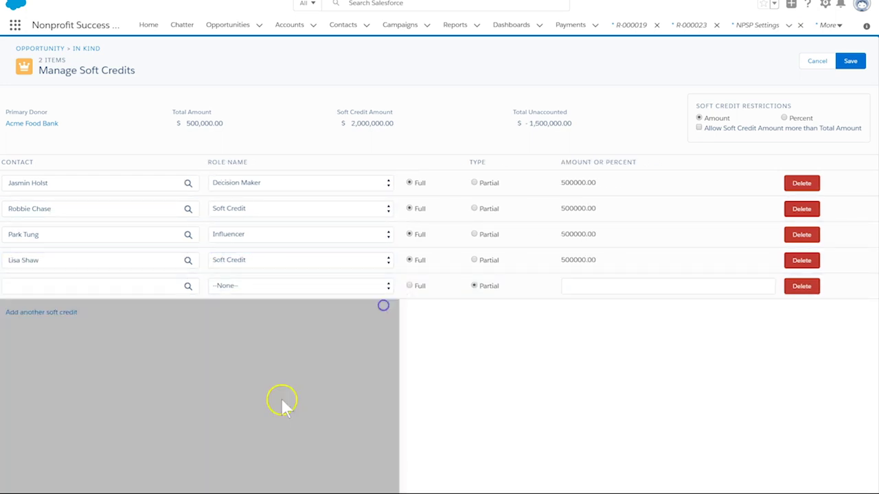
left_click(80, 288)
type("bil")
left_click(203, 367)
left_click(299, 286)
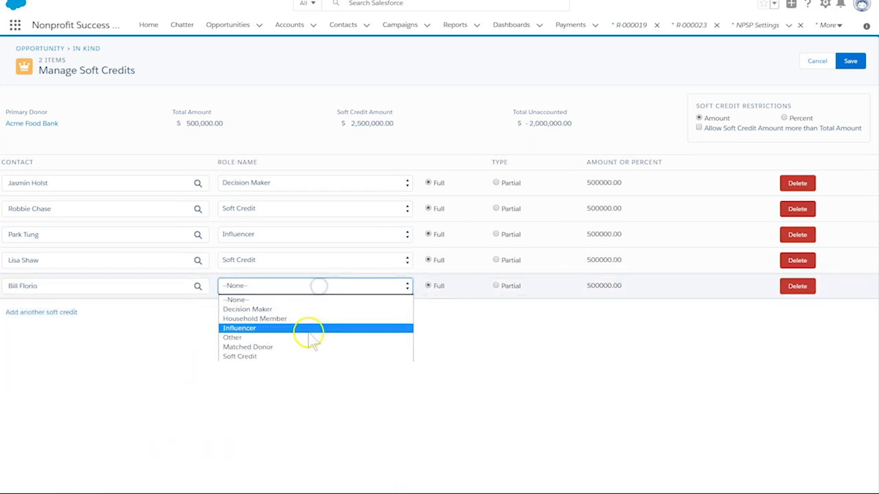
left_click(302, 328)
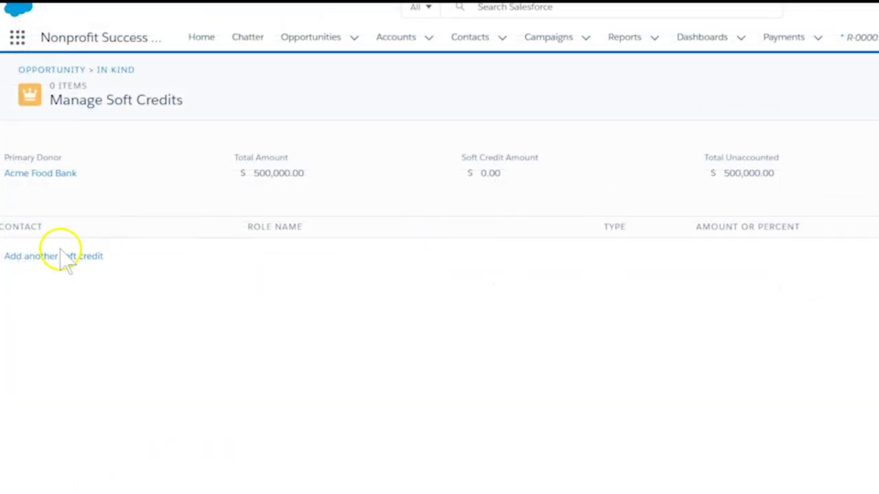
Step: Add a new soft-credit row and select its contact from the lookup results
left_click(62, 256)
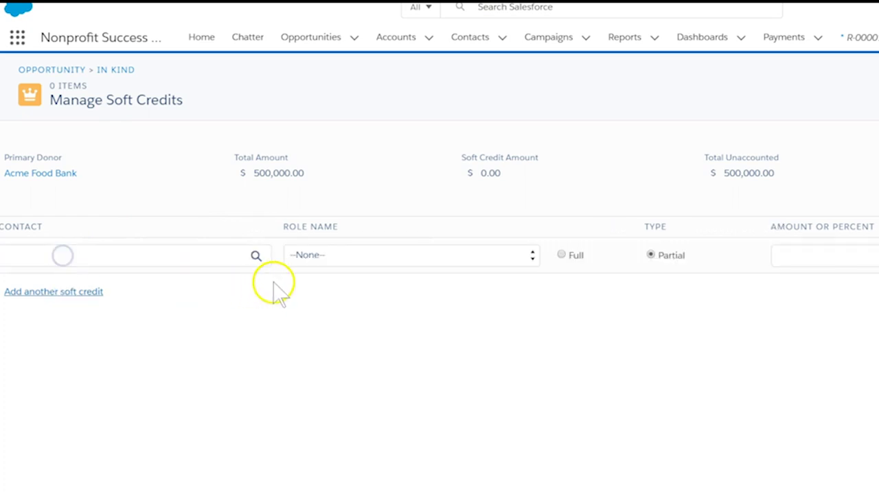
left_click(196, 259)
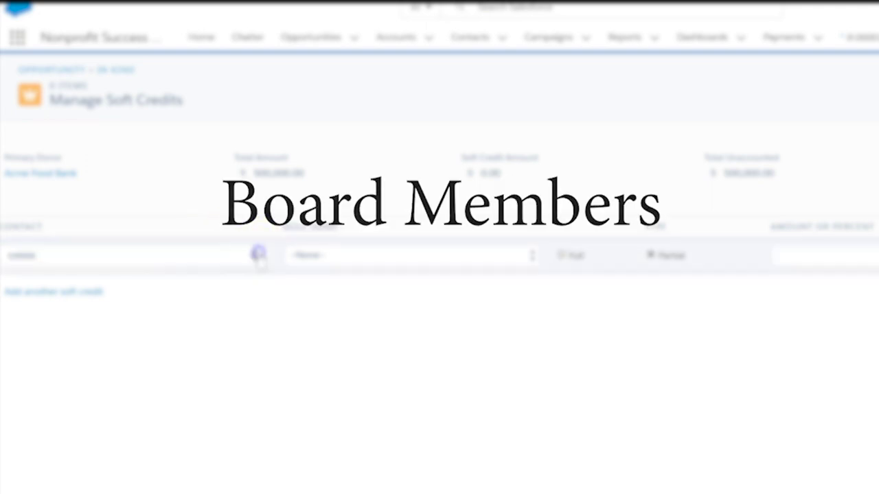
left_click(165, 352)
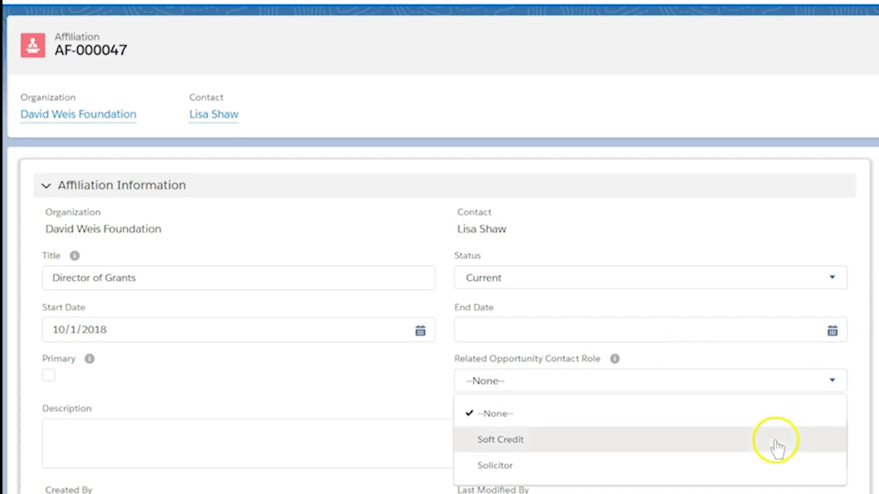
Step: Set the Related Opportunity Contact Role to Soft Credit on the affiliation and the parent relationship
left_click(775, 440)
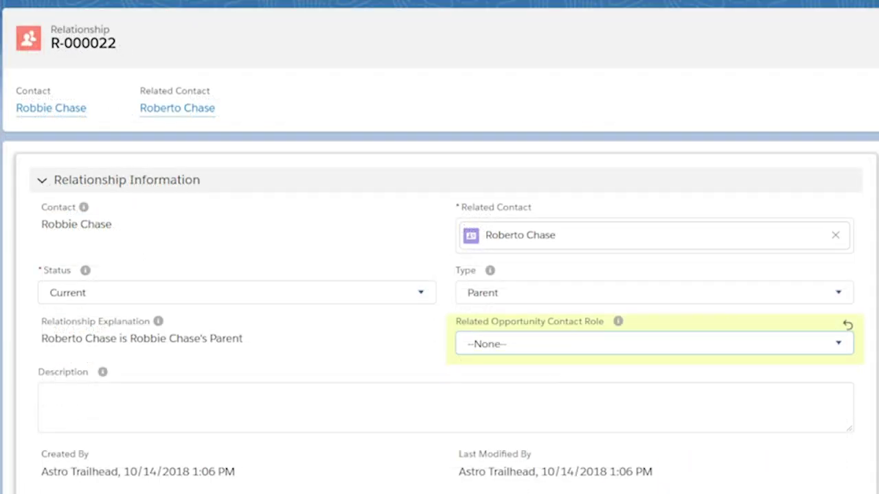
left_click(538, 346)
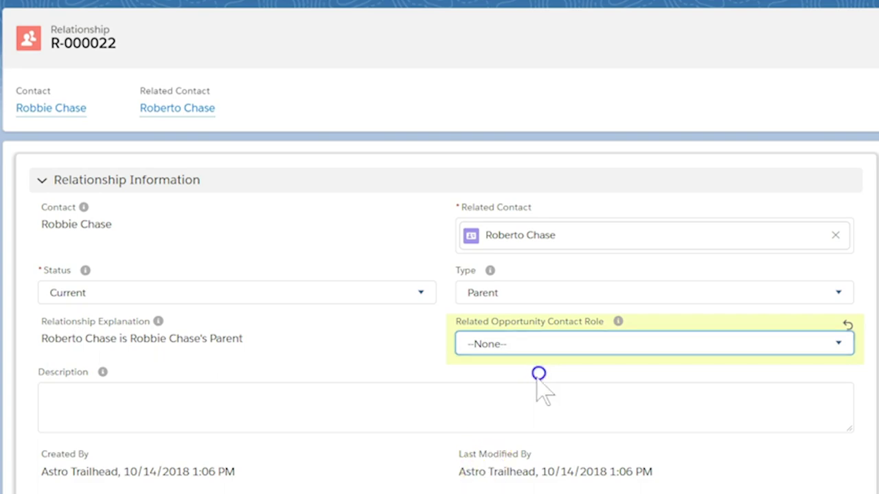
left_click(549, 344)
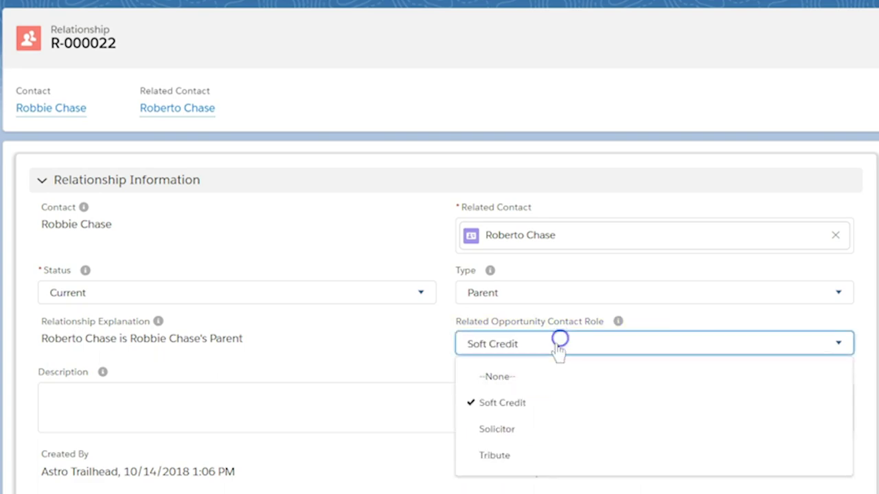
left_click(561, 343)
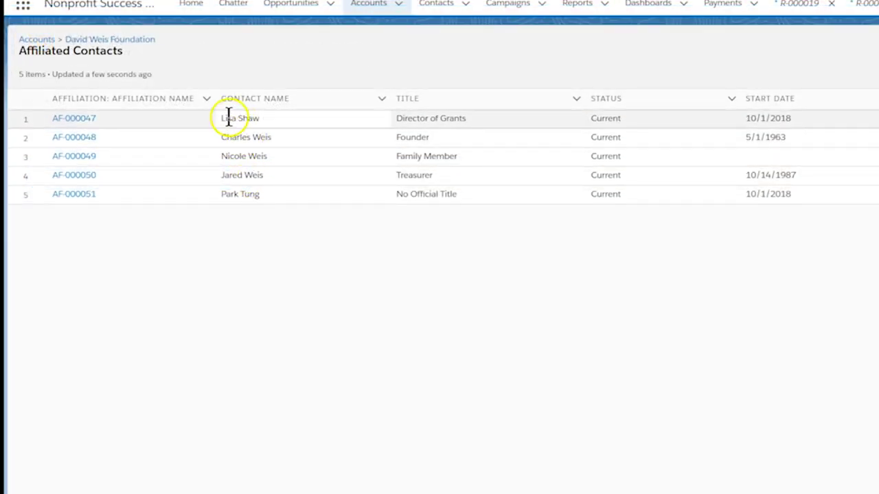
Step: Give the grants director's affiliation AF-000050 the Soft Credit contact role and save
left_click(75, 118)
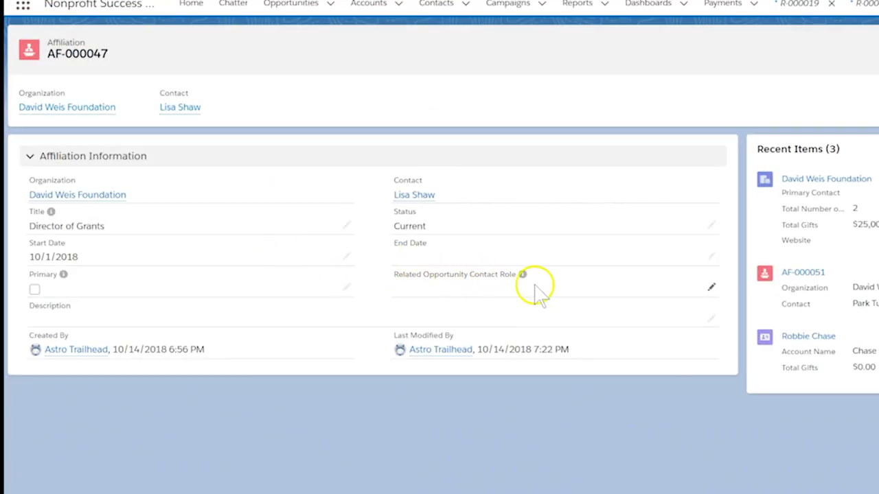
left_click(710, 288)
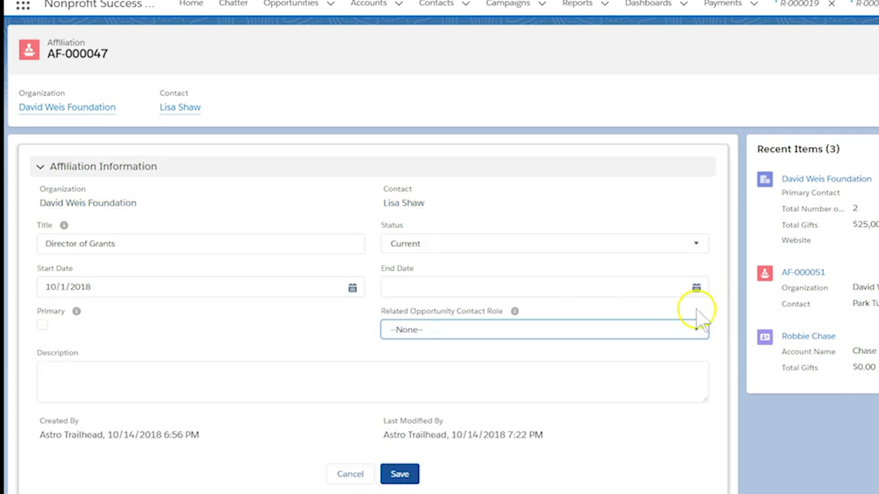
left_click(682, 331)
left_click(649, 384)
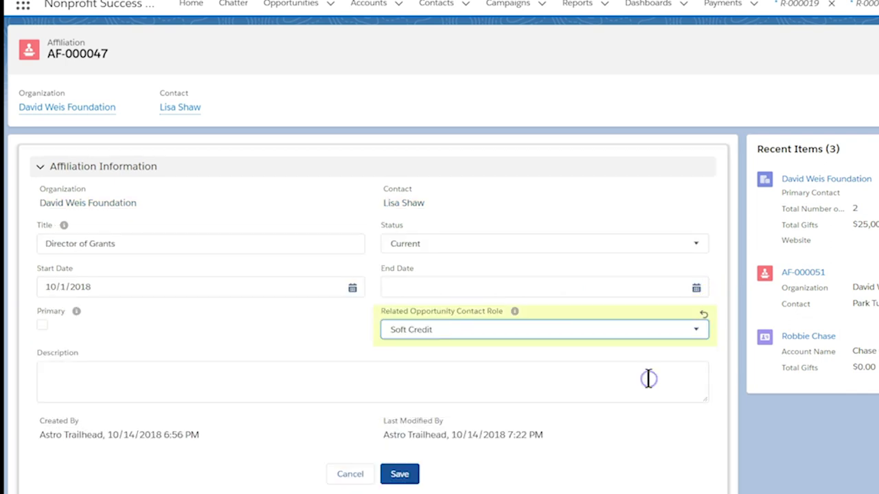
left_click(402, 474)
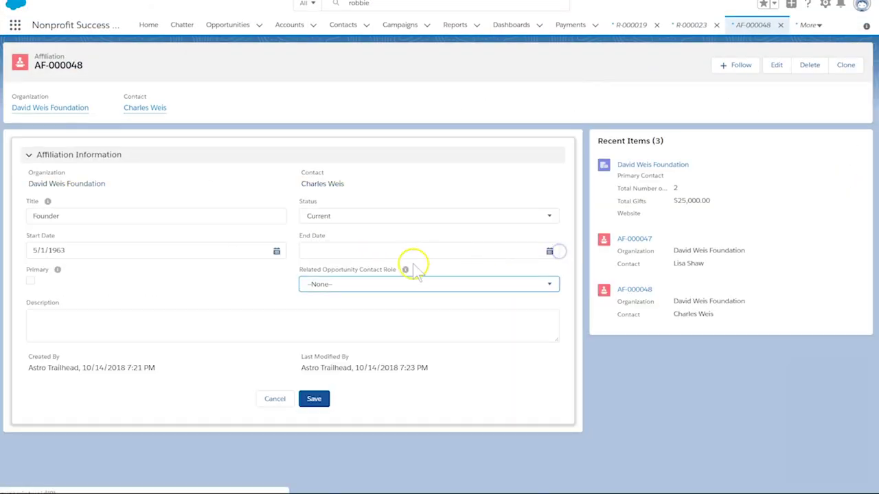
Step: Give the founder's affiliation and the next two affiliations the Soft Credit contact role
left_click(390, 282)
left_click(384, 318)
left_click(314, 399)
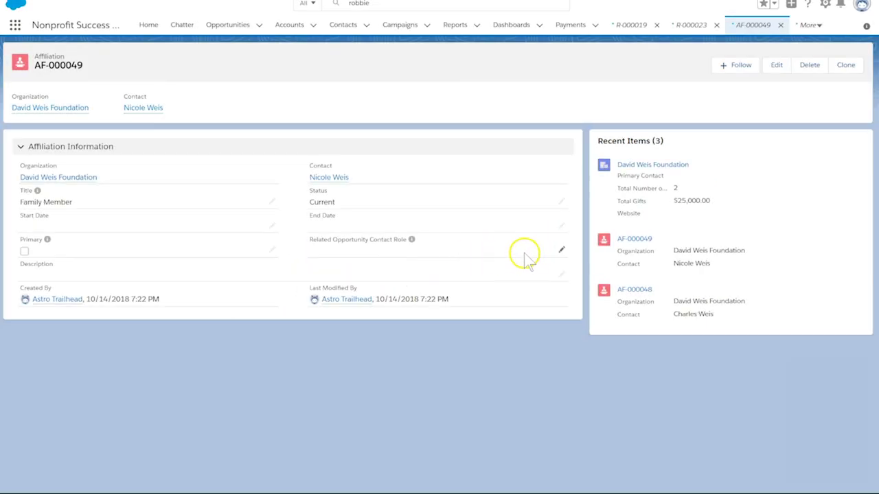
left_click(558, 253)
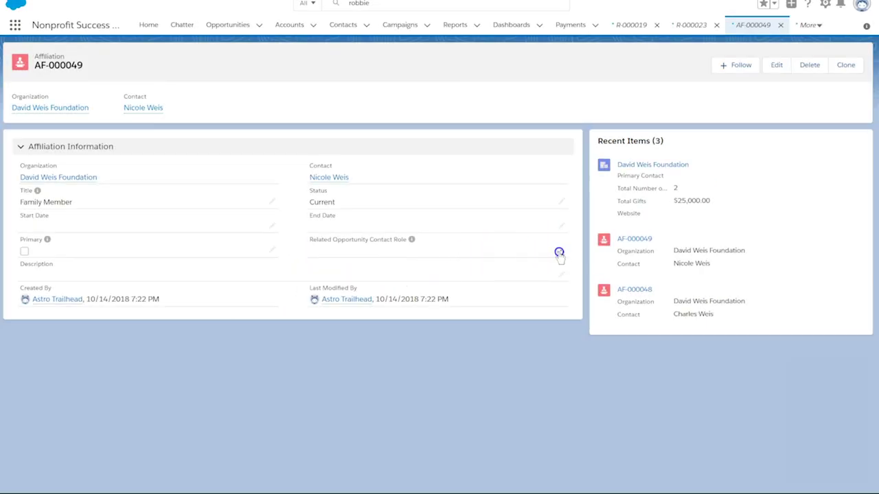
left_click(394, 281)
left_click(388, 324)
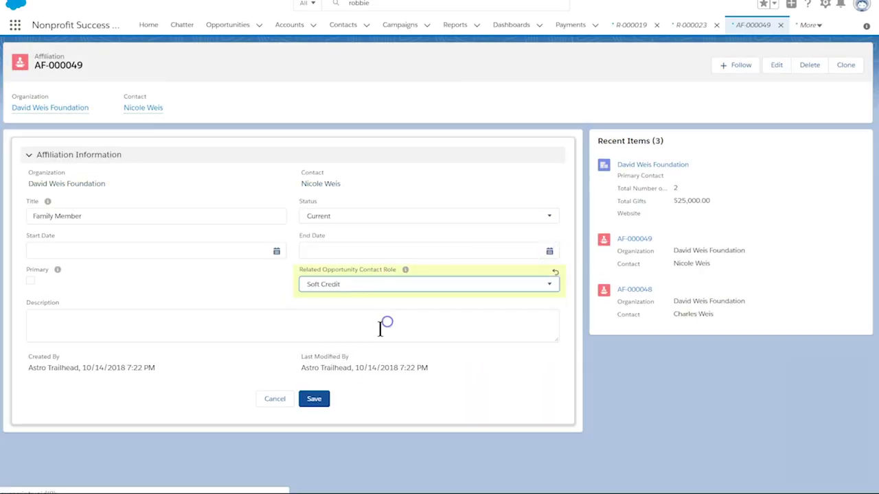
left_click(314, 399)
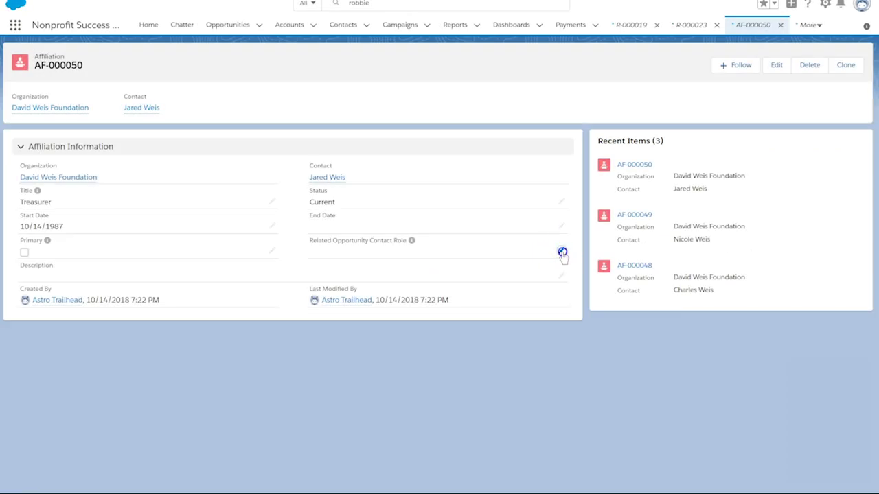
left_click(562, 252)
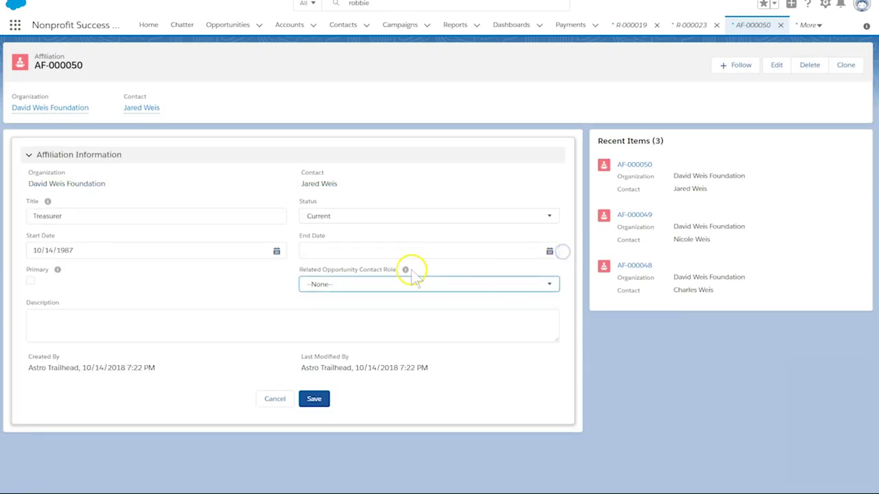
left_click(401, 283)
left_click(379, 325)
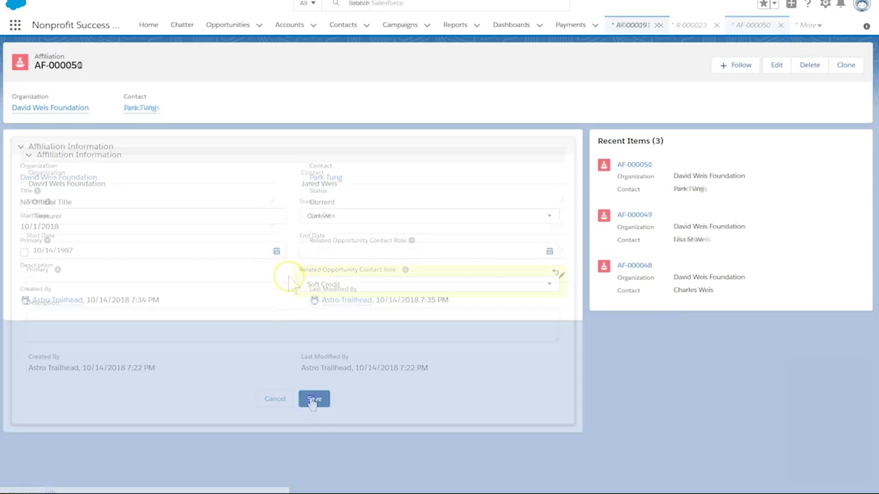
Step: Set affiliation AF-000051's related opportunity contact role to Solicitor
left_click(558, 278)
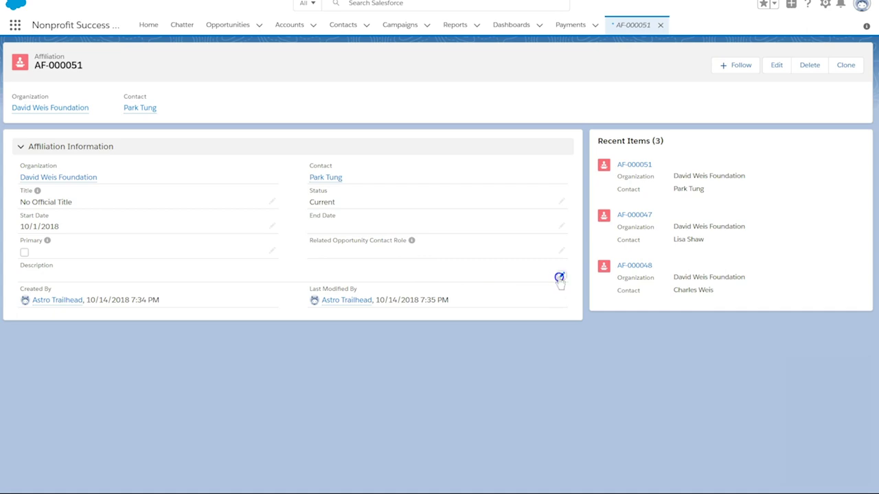
left_click(419, 283)
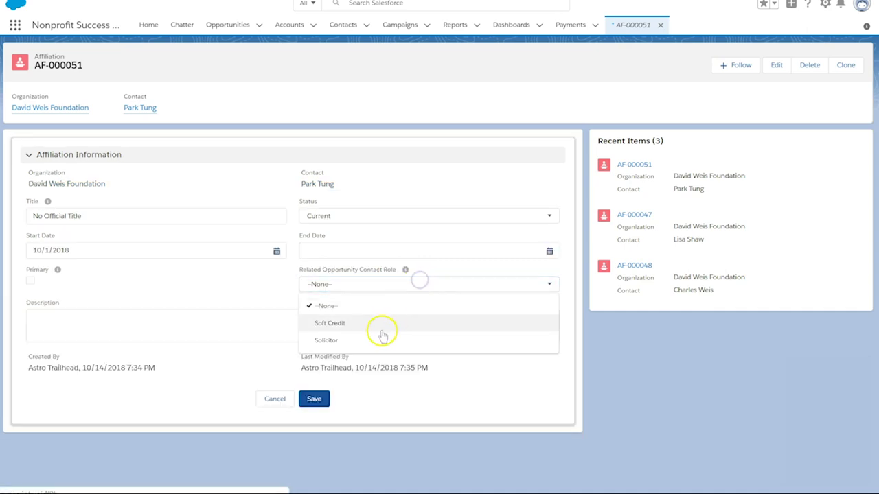
left_click(379, 337)
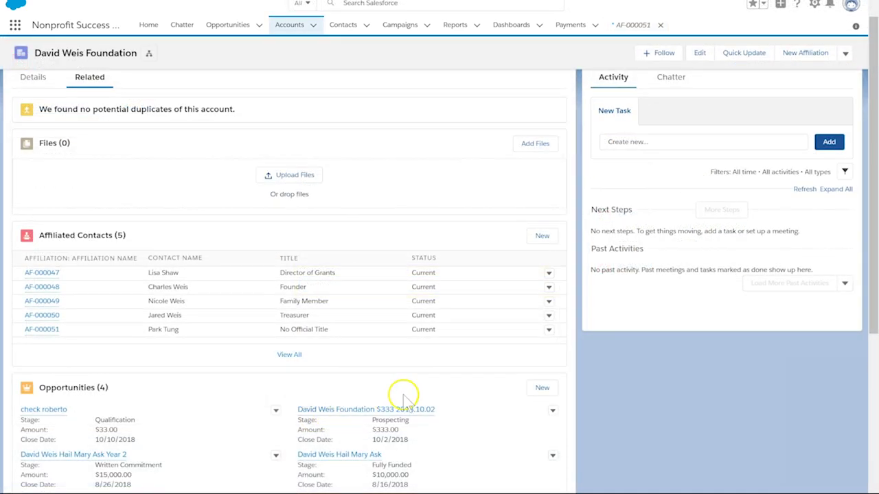
Step: Create Donation 'Big Ask' for 50000, close date 10/25/2018, stage Prospecting, and save
left_click(543, 387)
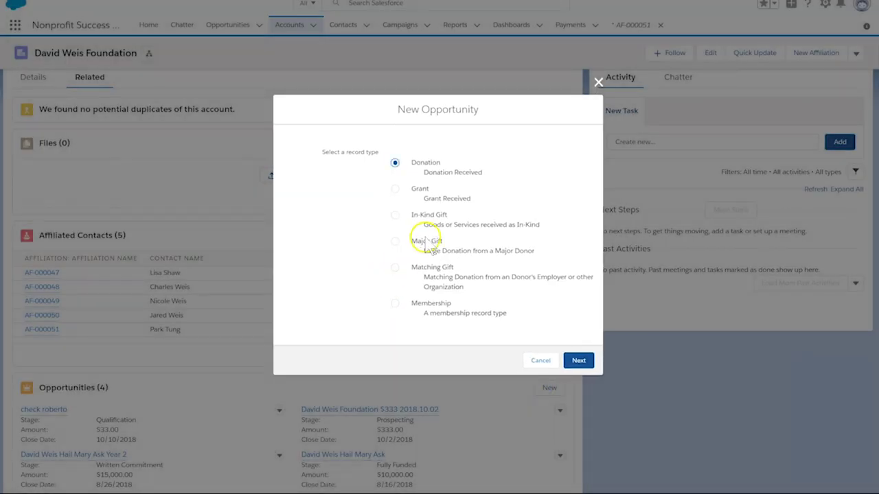
left_click(575, 359)
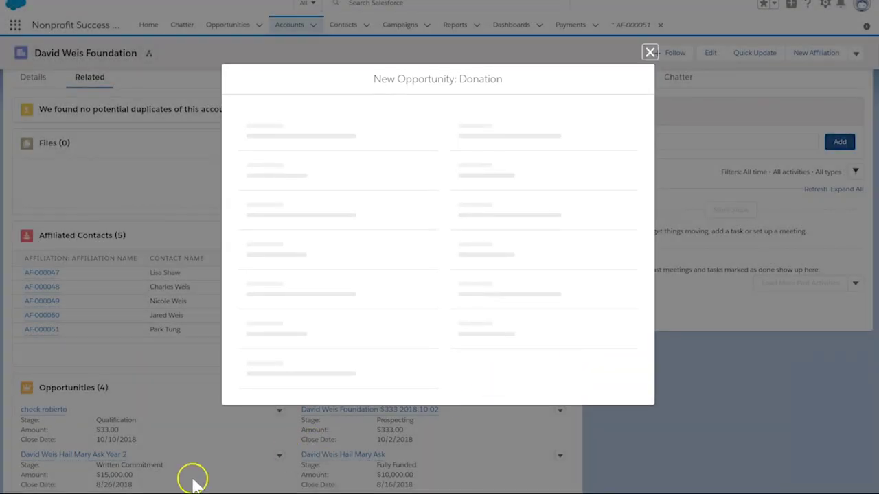
type("Big Ask")
left_click(322, 181)
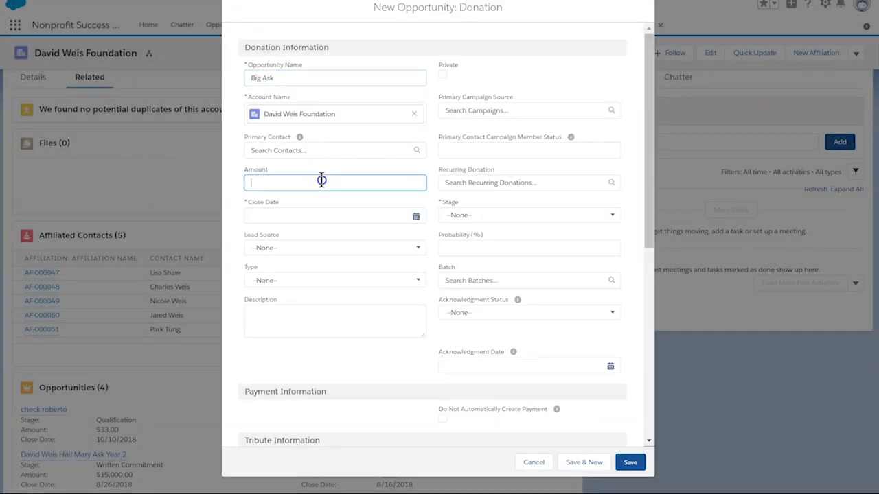
type("50000")
left_click(322, 213)
left_click(339, 329)
left_click(517, 214)
left_click(506, 251)
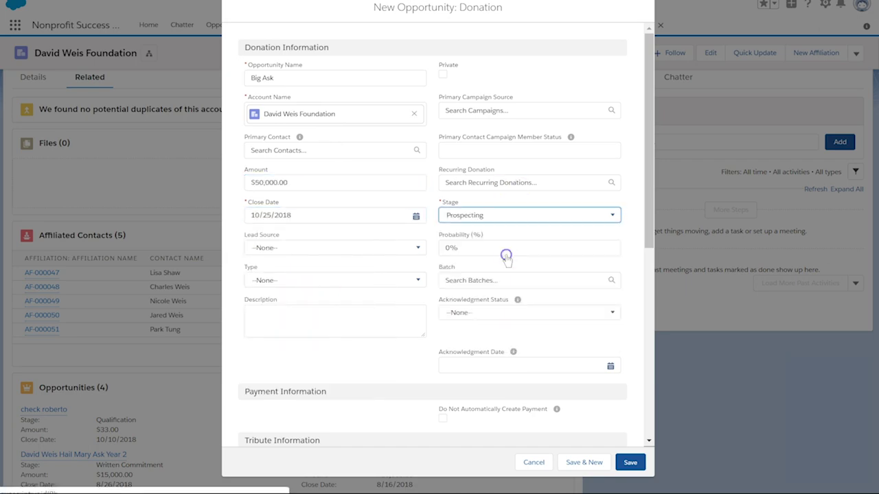
left_click(630, 462)
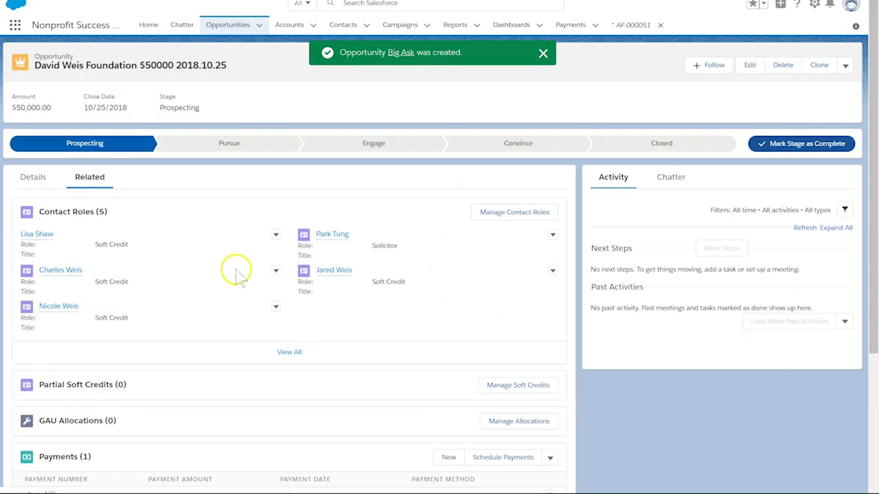
Step: View all contact roles on the Big Ask opportunity
left_click(288, 352)
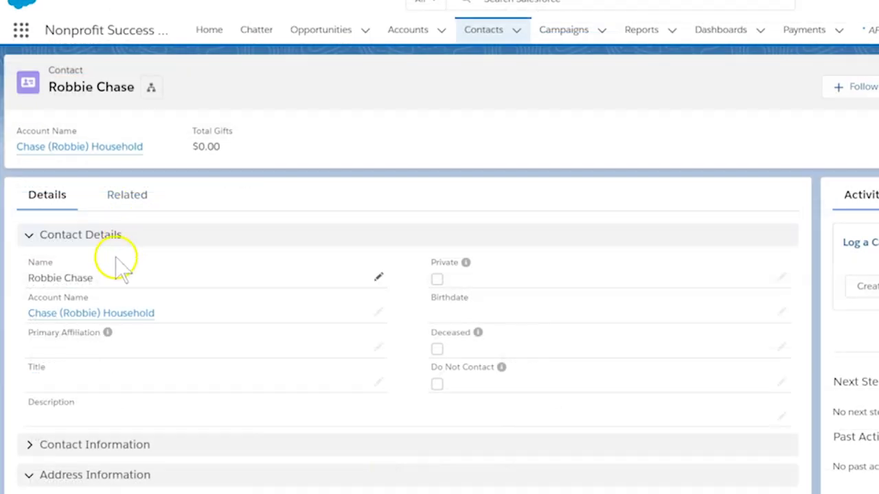
Step: Set relationship R-000022's related opportunity contact role to Soft Credit
left_click(109, 198)
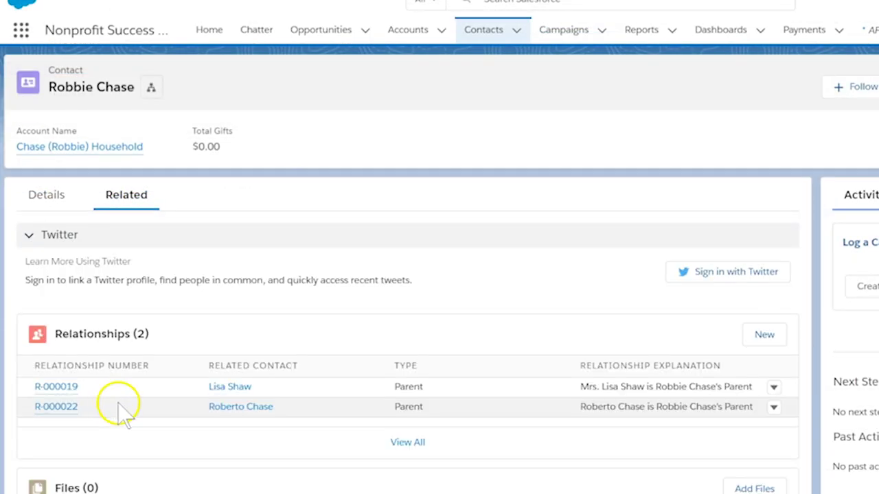
left_click(57, 407)
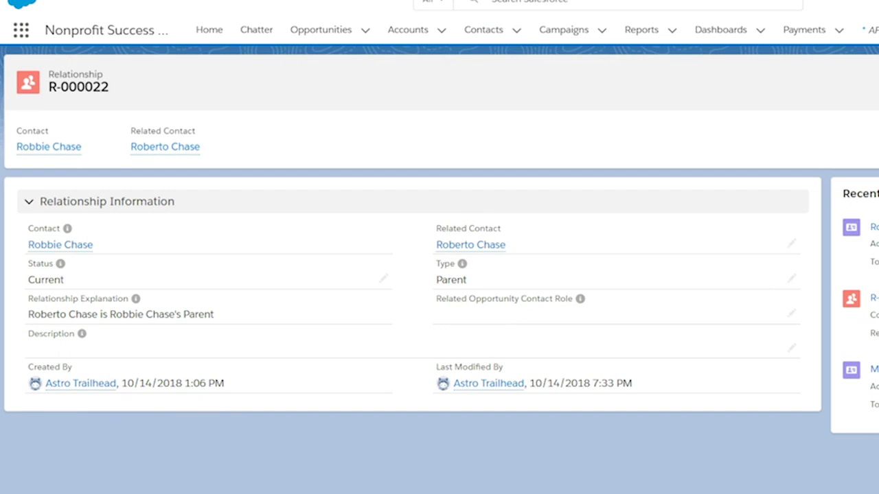
left_click(788, 317)
left_click(641, 358)
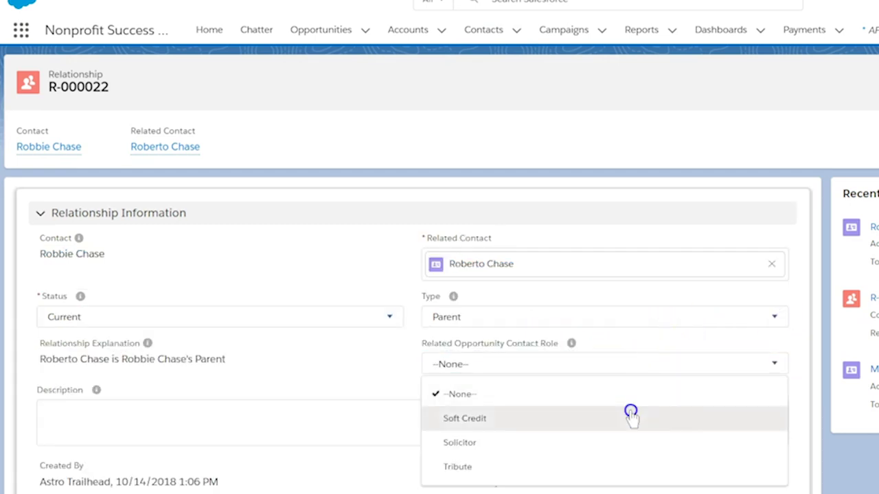
left_click(630, 415)
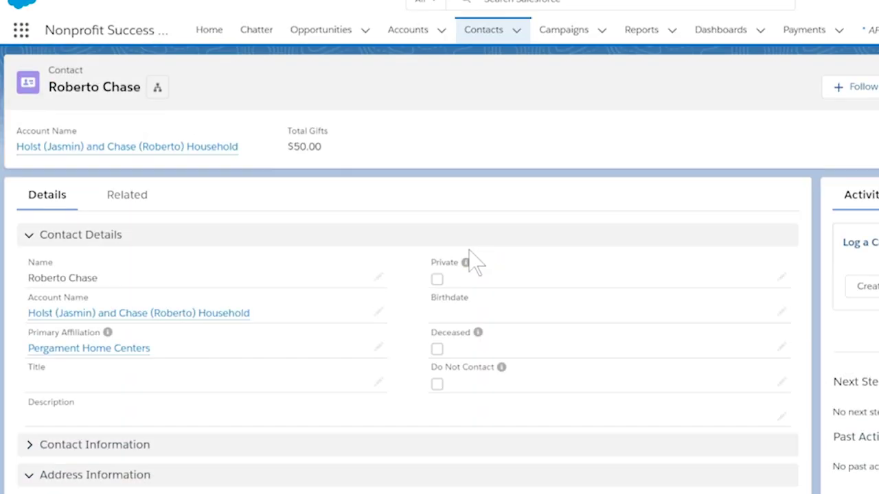
left_click(137, 197)
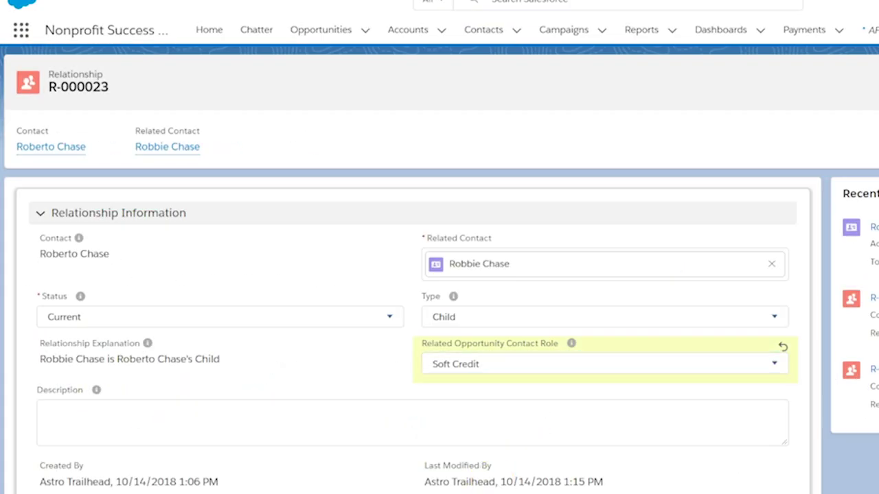
Step: Save Soft Credit on R-000023, then give Annual Donation close date 10/14/2018 and stage Pledge
left_click(566, 440)
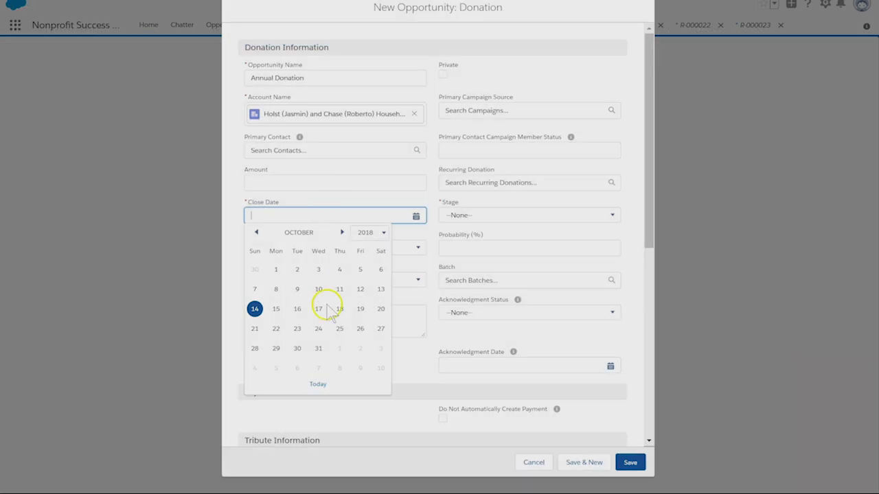
left_click(254, 309)
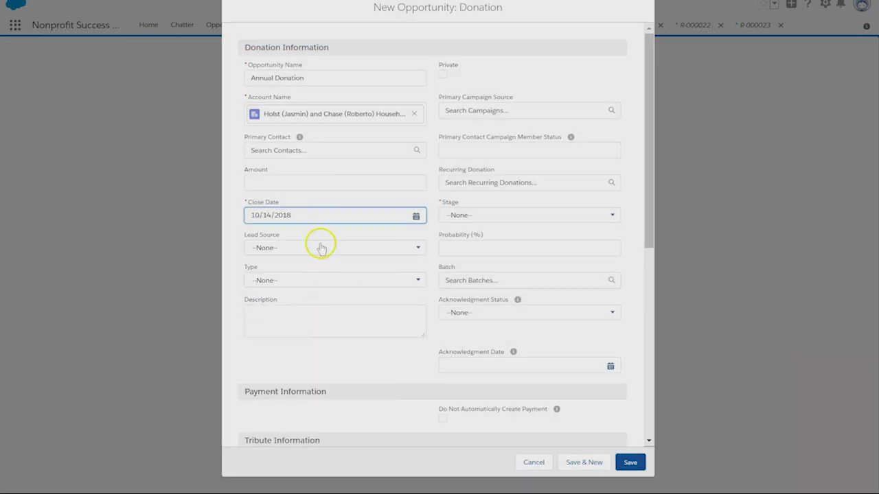
left_click(490, 212)
left_click(490, 344)
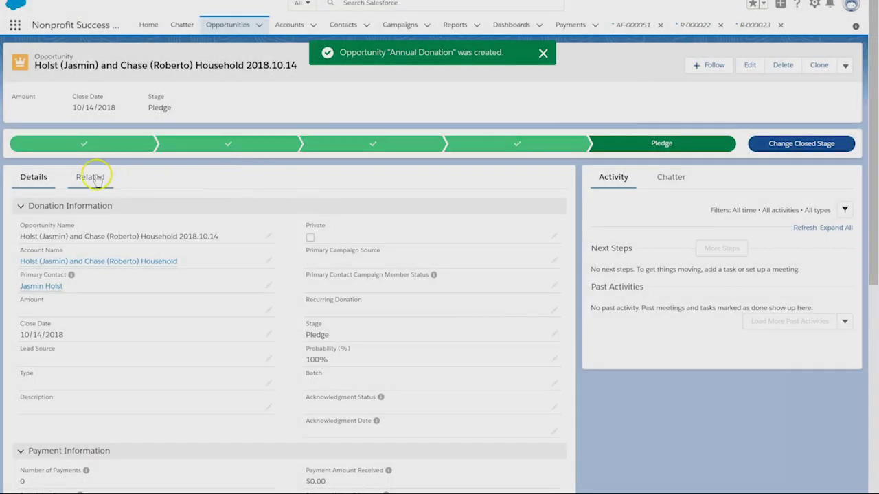
Step: Show the Annual Donation opportunity's related records to see its contact roles
left_click(92, 177)
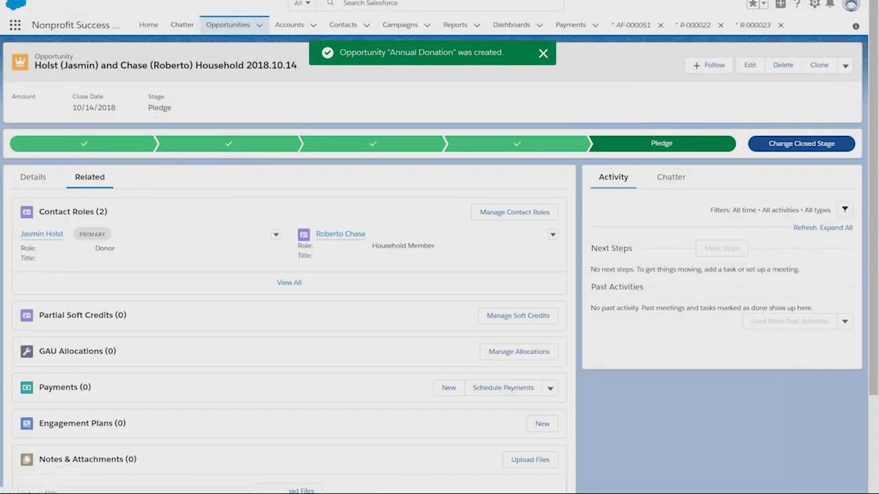